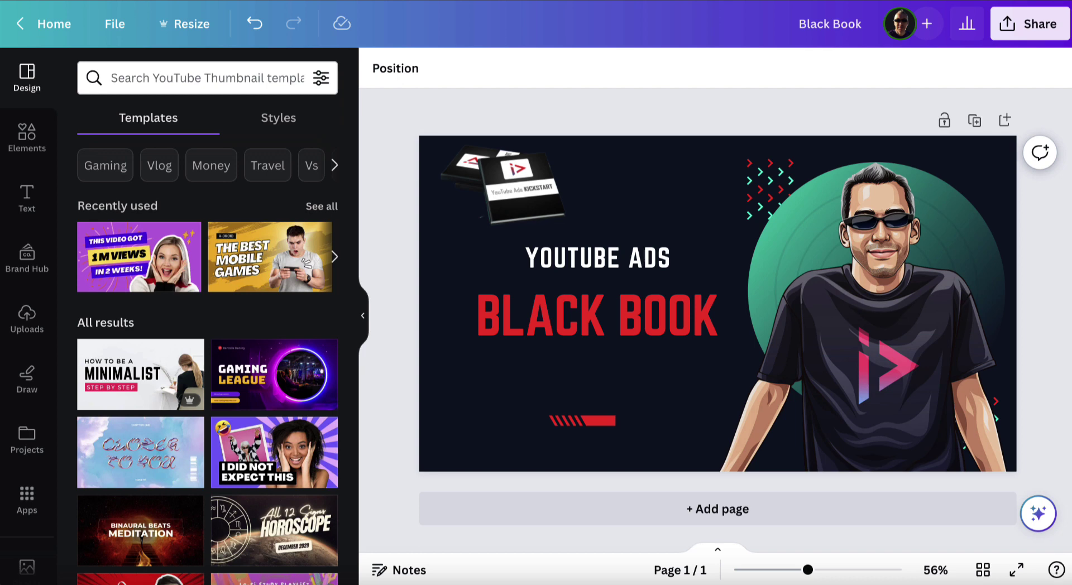
- Download the Black Book thumbnail as a 1,280 × 720 px PNG named Black Book.png
{"action": "left_click", "coordinate": [1025, 24]}
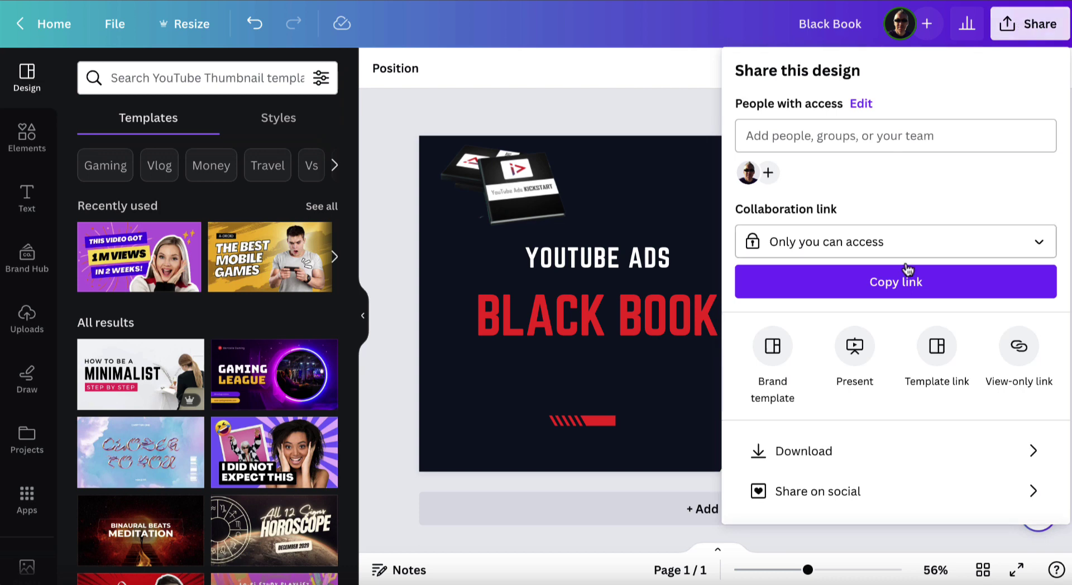
{"action": "left_click", "coordinate": [772, 452]}
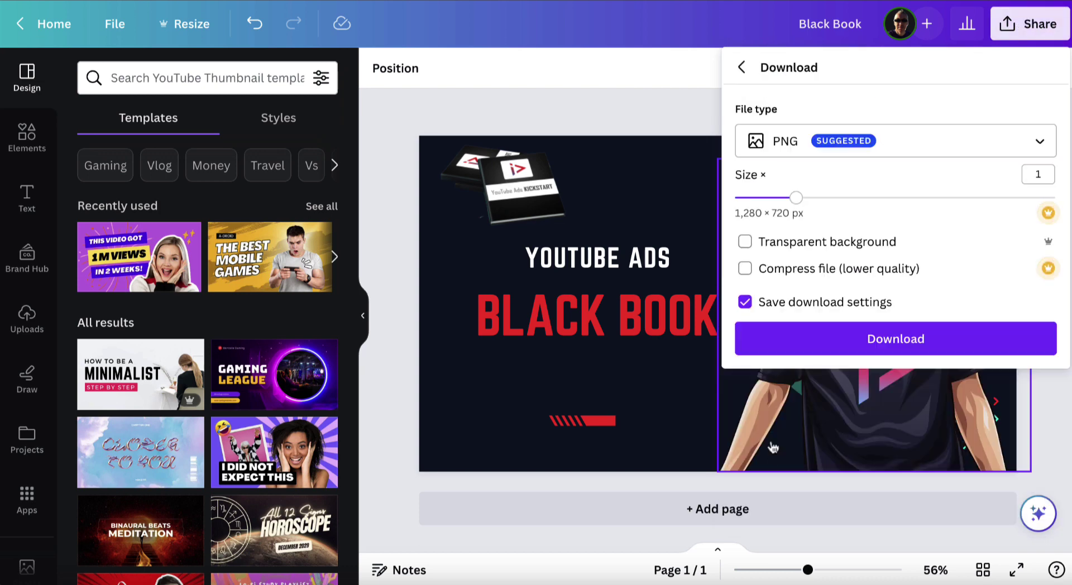
{"action": "left_click", "coordinate": [1037, 147]}
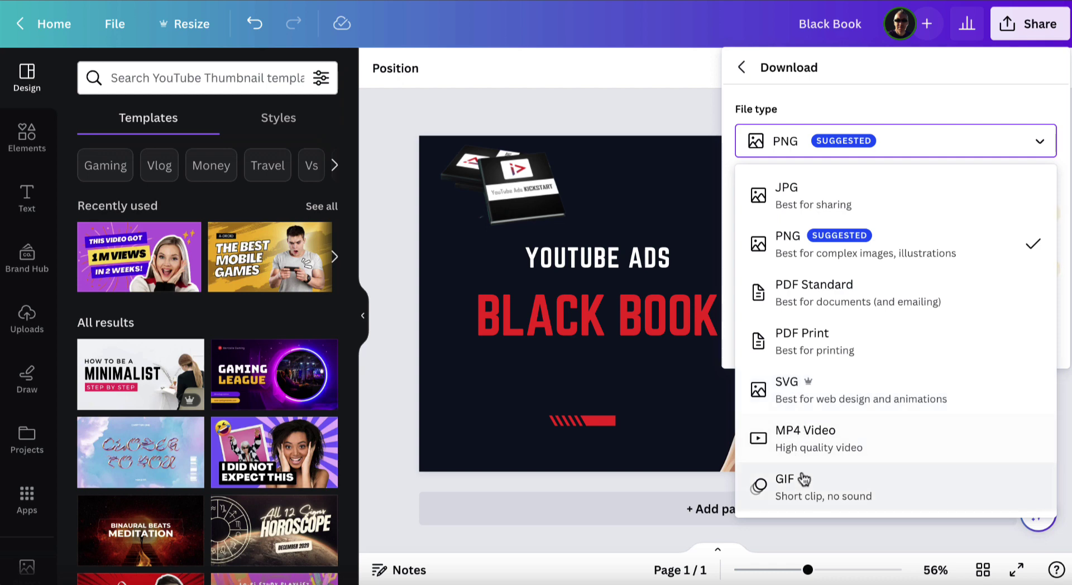
{"action": "left_click", "coordinate": [801, 251]}
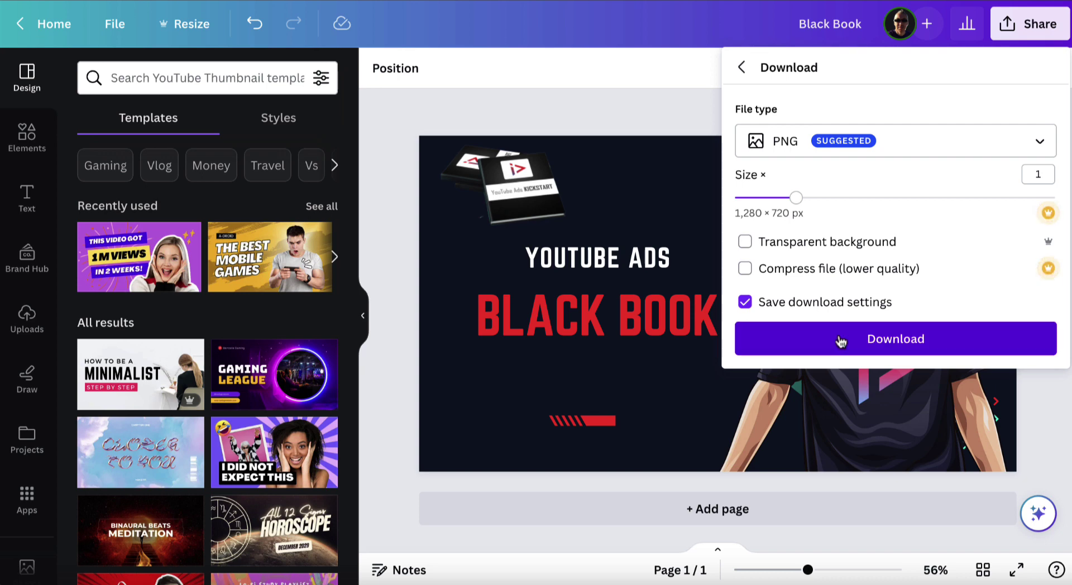
{"action": "left_click", "coordinate": [766, 339]}
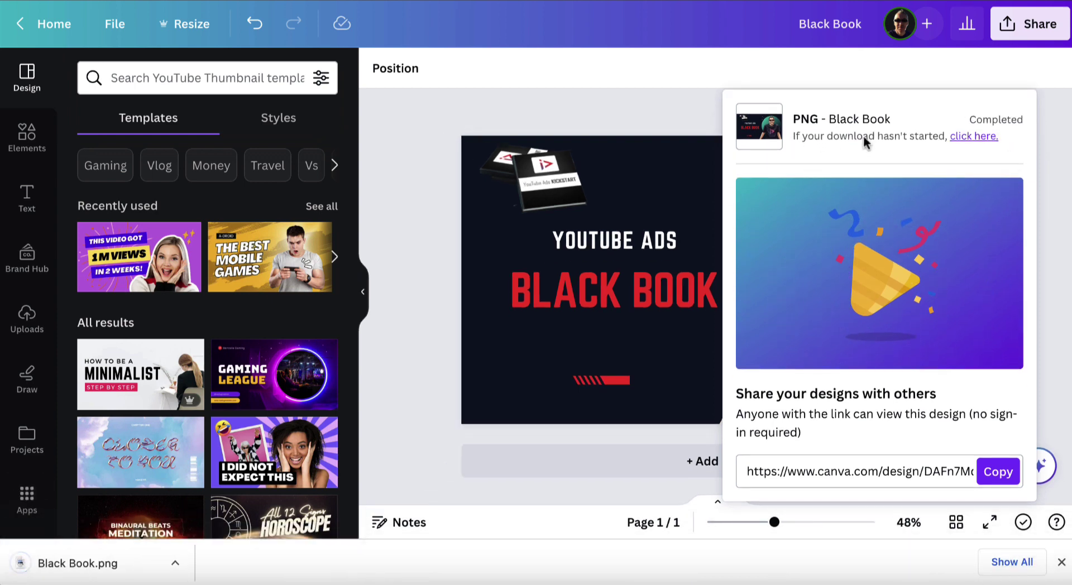
{"action": "left_click", "coordinate": [618, 118]}
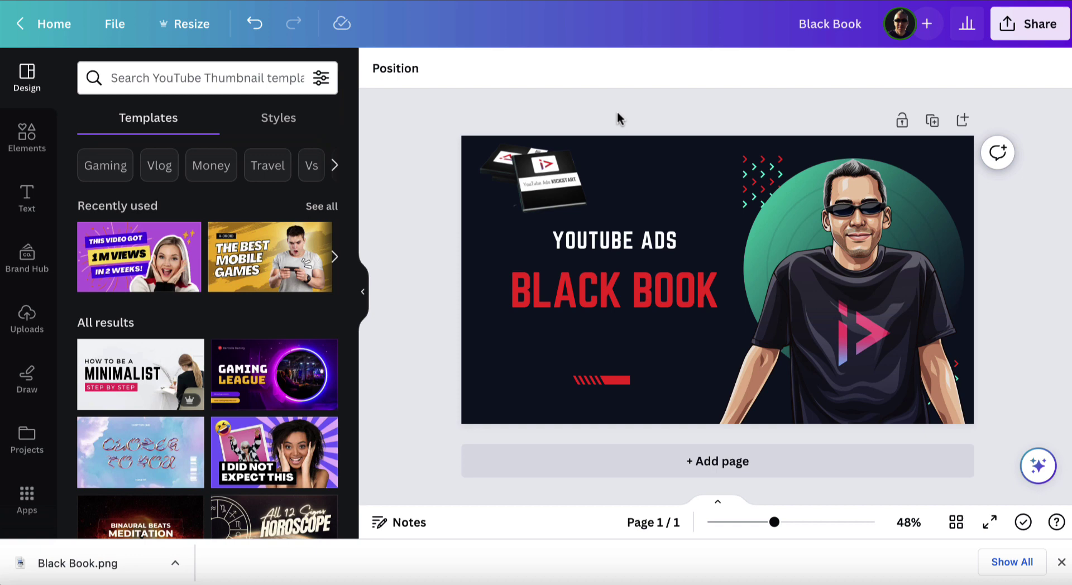
{"action": "left_click", "coordinate": [1061, 563]}
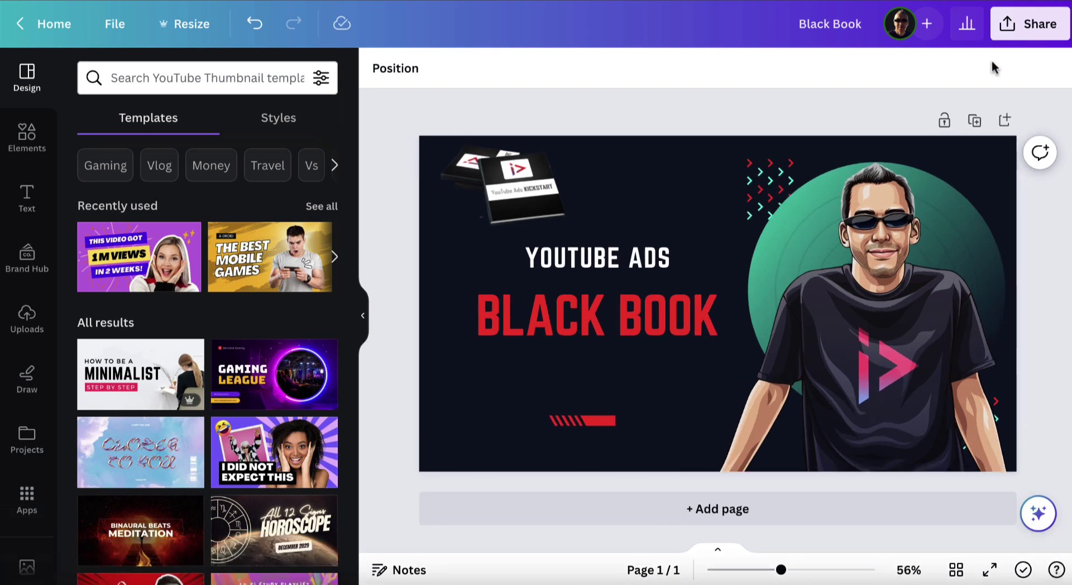
- Generate a template link for the Black Book design and copy it to the clipboard
{"action": "left_click", "coordinate": [1008, 28]}
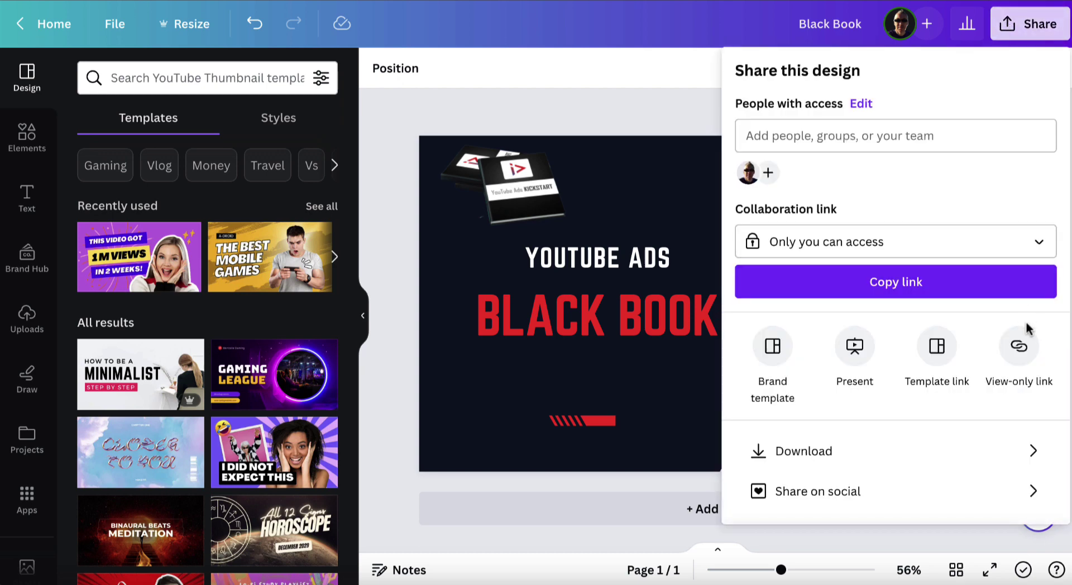
{"action": "left_click", "coordinate": [939, 355]}
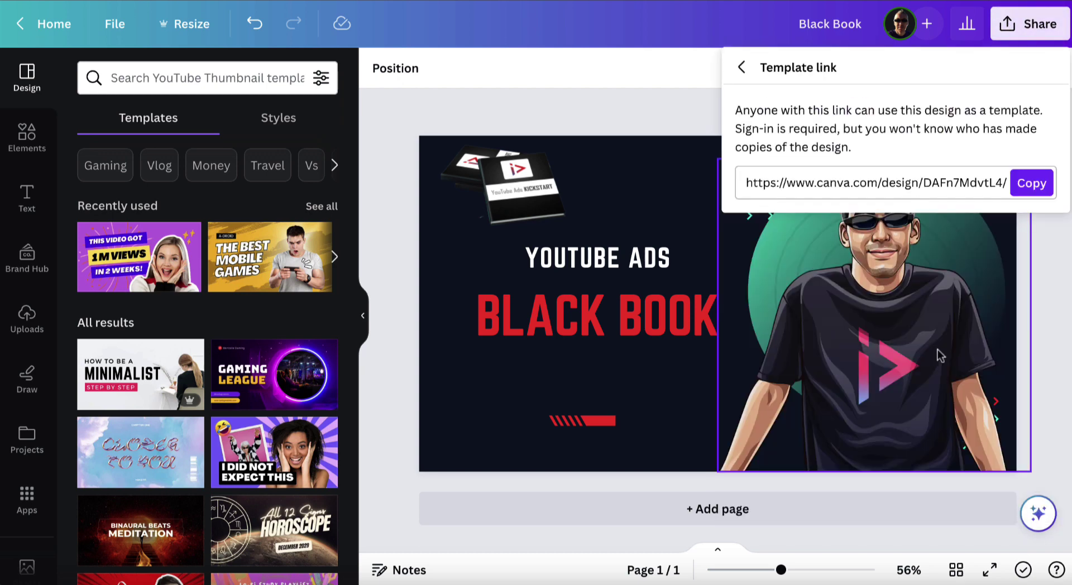
{"action": "left_click", "coordinate": [1033, 185]}
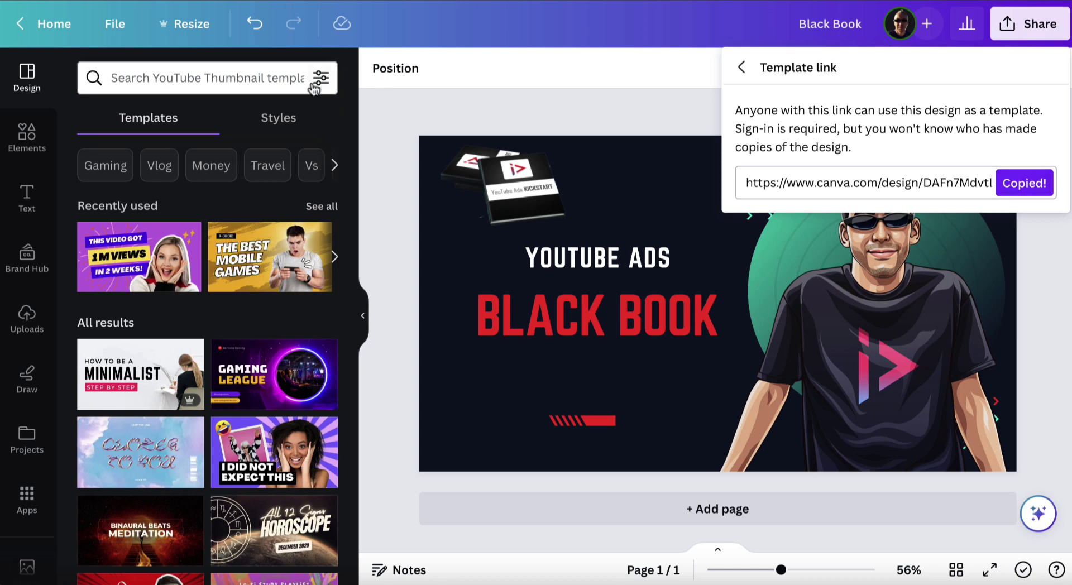
{"action": "left_click", "coordinate": [56, 0]}
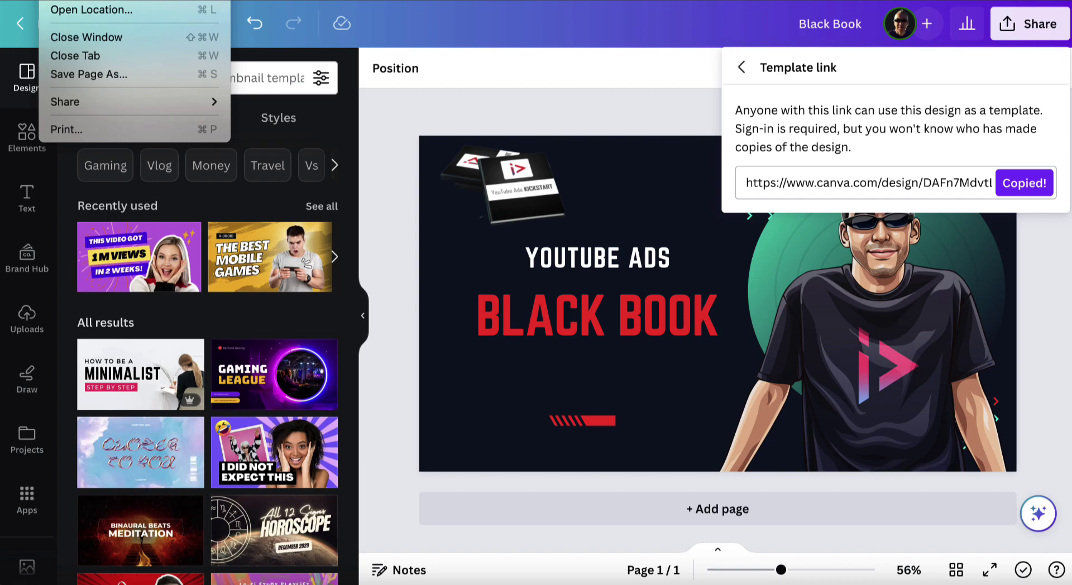
- Paste the copied template link and load Canva's shared-template page for Black Book
{"action": "key", "text": "super+v"}
{"action": "key", "text": "Return"}
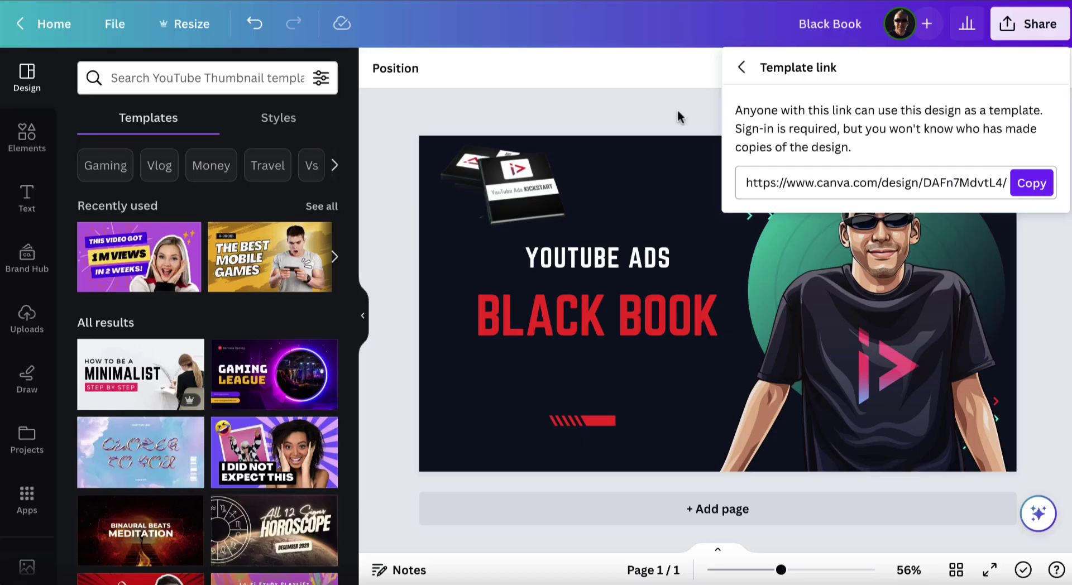
- Close the template link view, review the Share on social platforms, then close that panel
{"action": "left_click", "coordinate": [592, 105]}
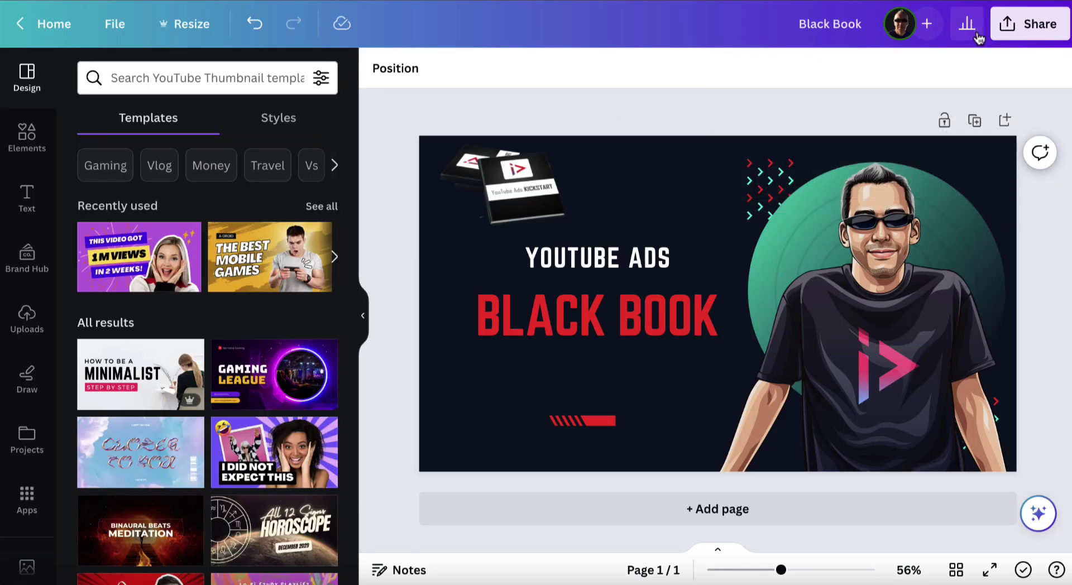
{"action": "left_click", "coordinate": [998, 31]}
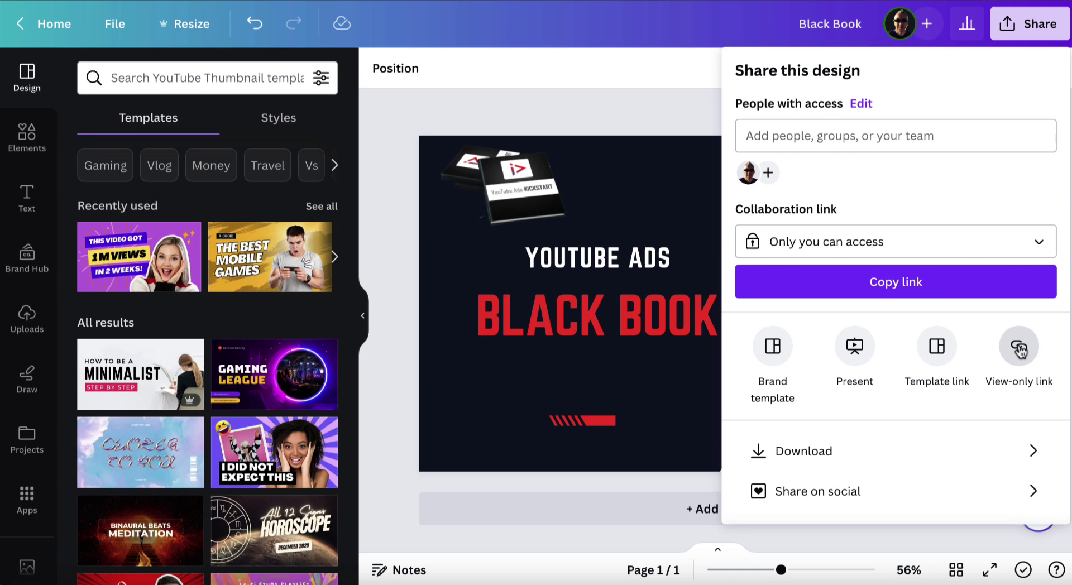
{"action": "left_click", "coordinate": [838, 505]}
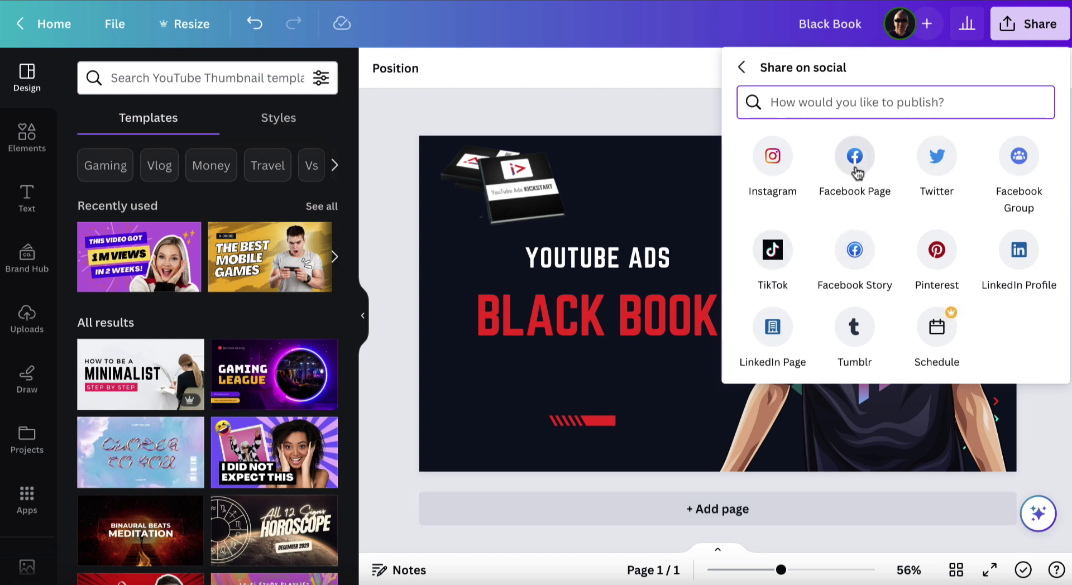
{"action": "left_click", "coordinate": [637, 98]}
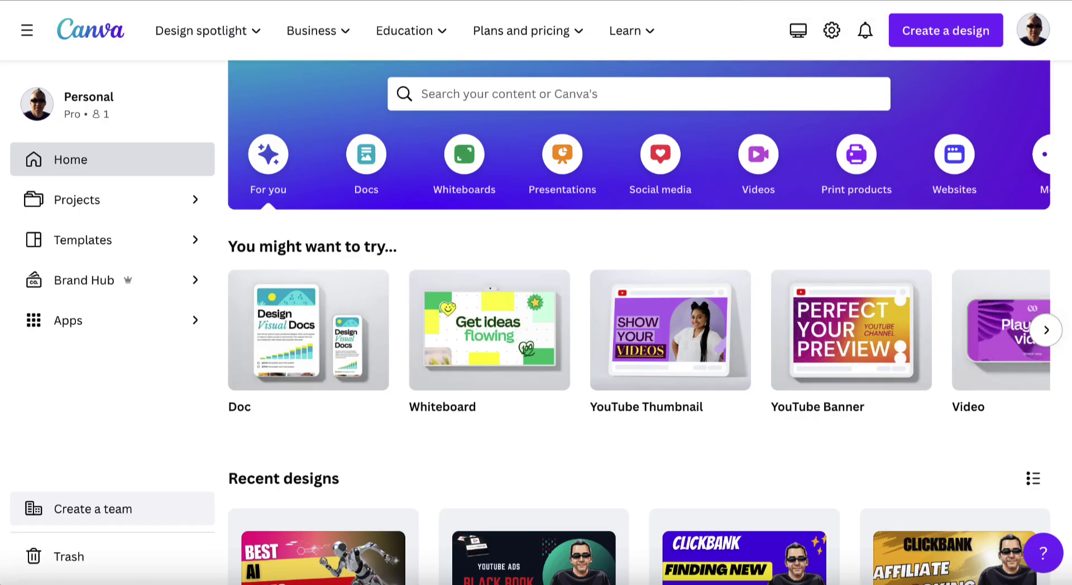
- Make a copy of the Black Book design and rename the copy 'Brand tn copy'
{"action": "scroll", "coordinate": [541, 374], "scroll_direction": "down", "scroll_amount": 2}
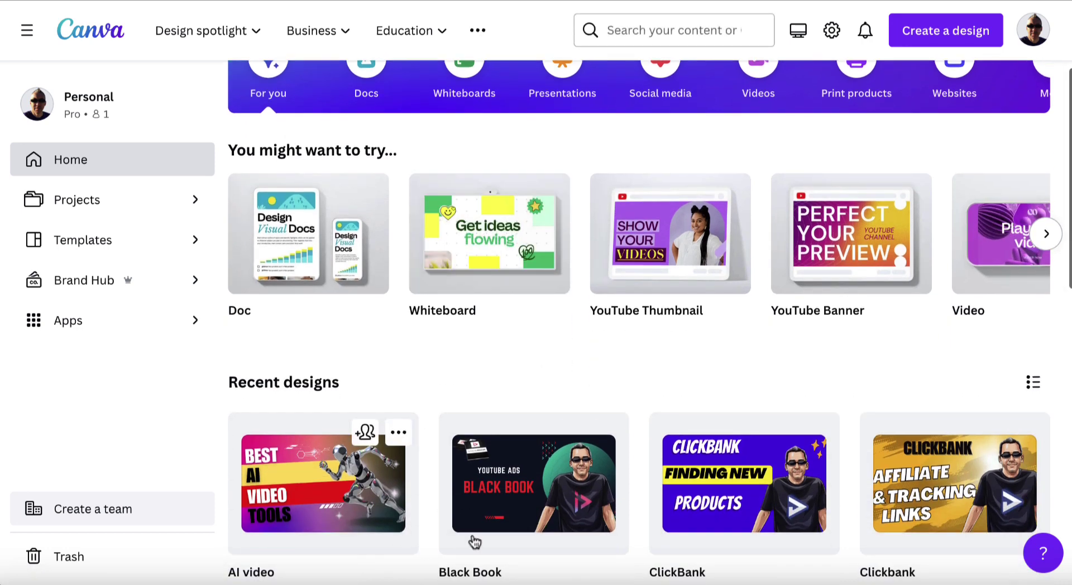
{"action": "scroll", "coordinate": [500, 486], "scroll_direction": "down", "scroll_amount": 1}
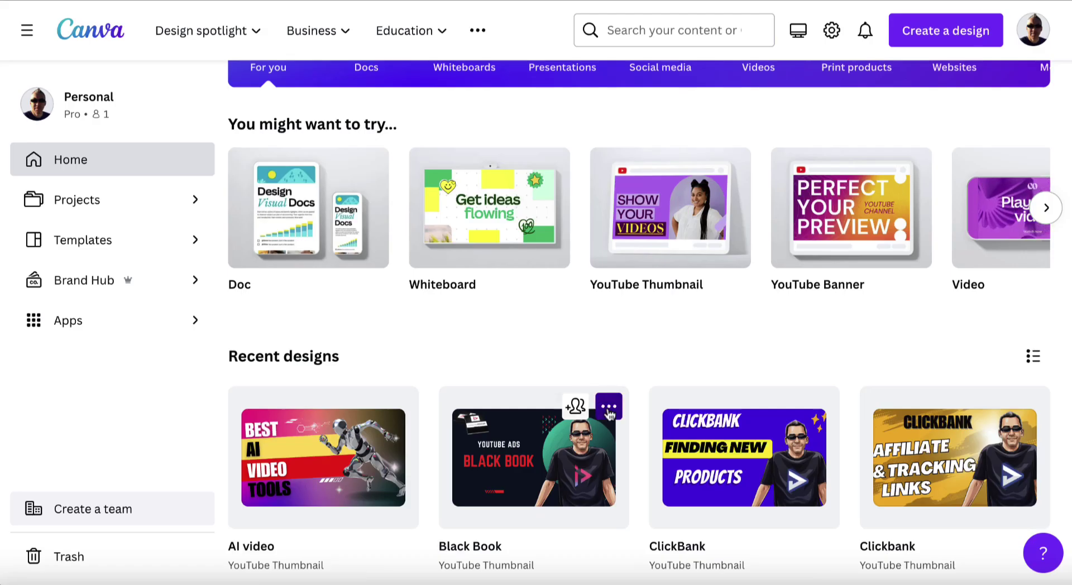
{"action": "left_click", "coordinate": [610, 408]}
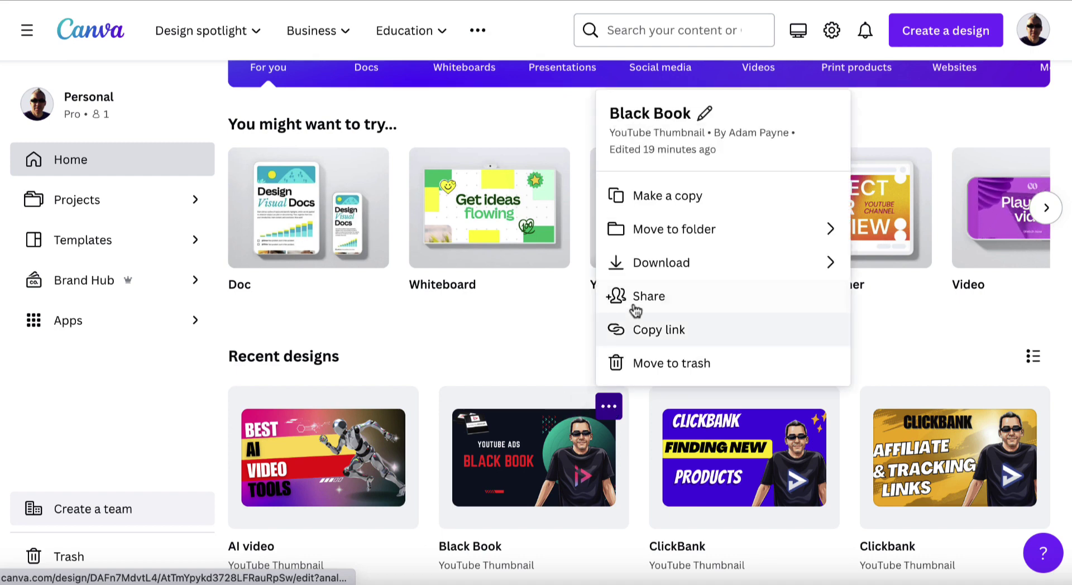
{"action": "left_click", "coordinate": [677, 198]}
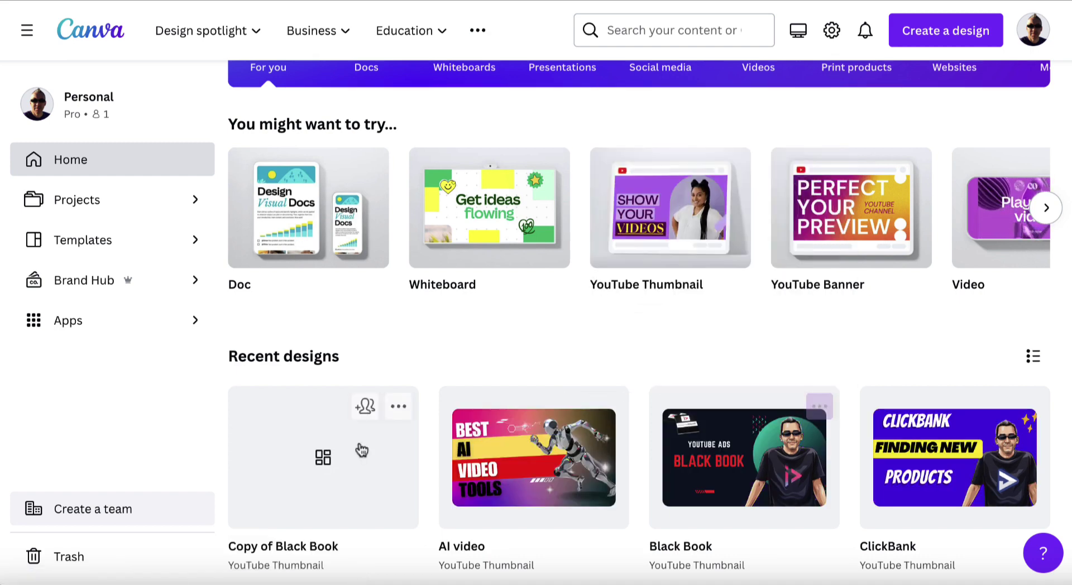
{"action": "scroll", "coordinate": [304, 533], "scroll_direction": "down", "scroll_amount": 1}
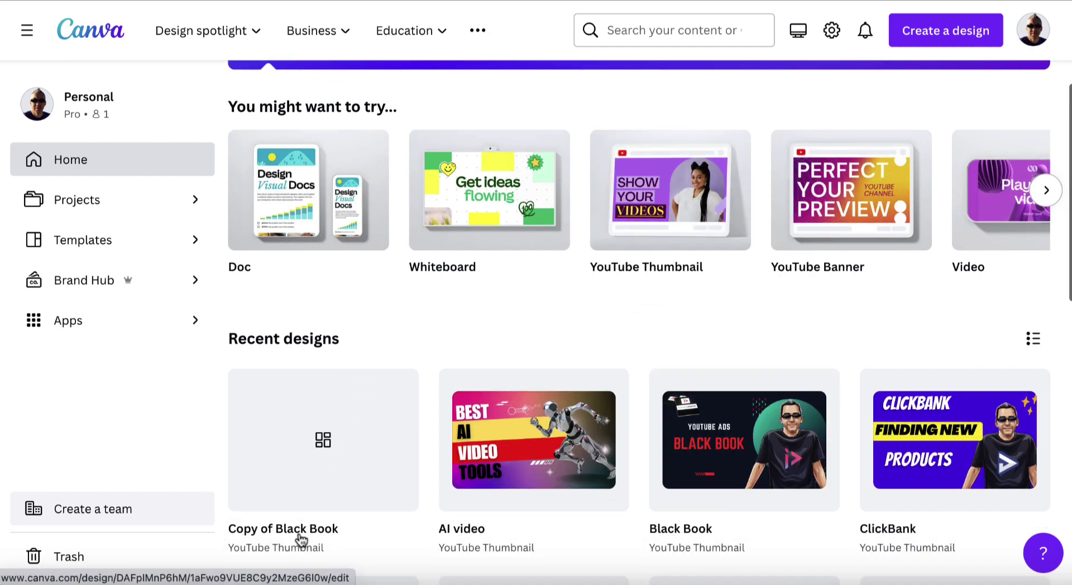
{"action": "left_click", "coordinate": [334, 528]}
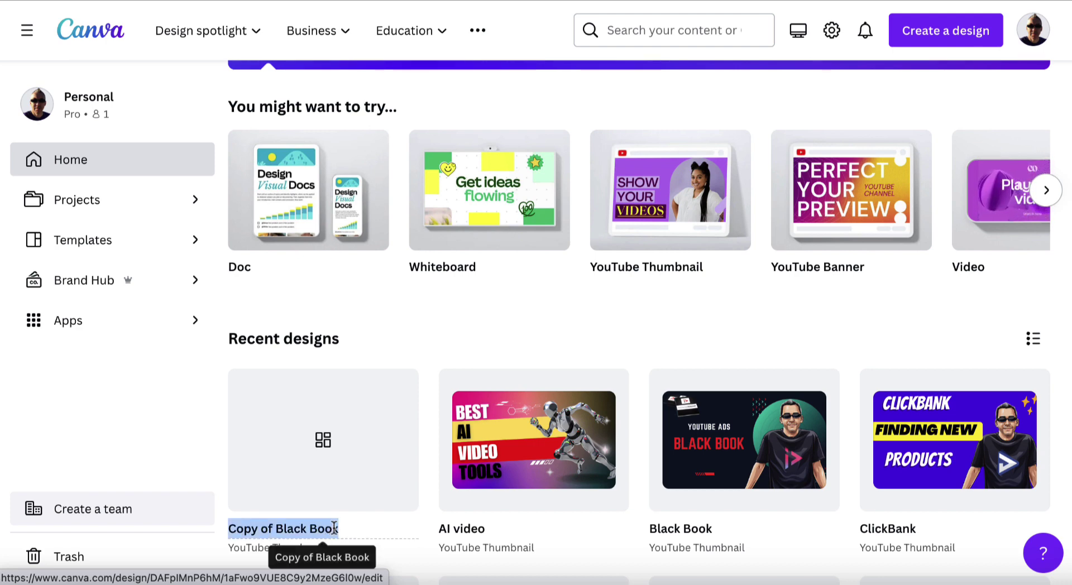
{"action": "type", "text": "Brand tn"}
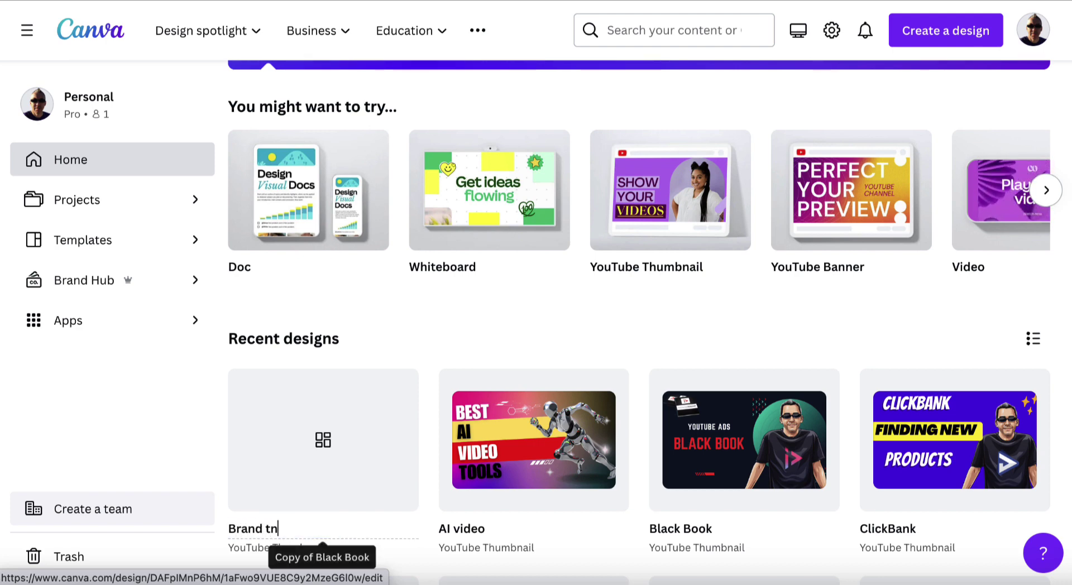
{"action": "type", "text": " copy"}
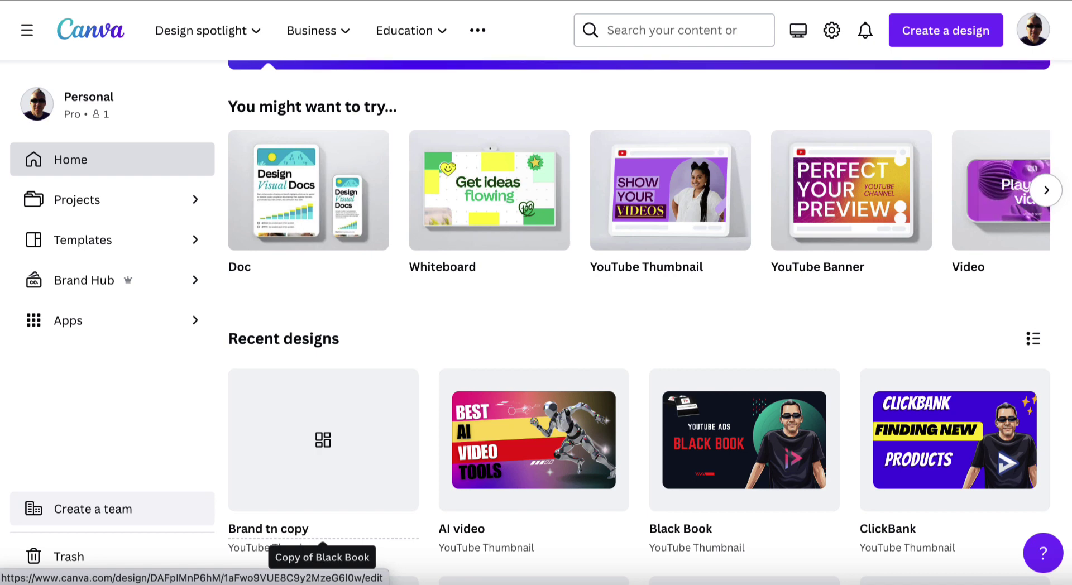
{"action": "key", "text": "Return"}
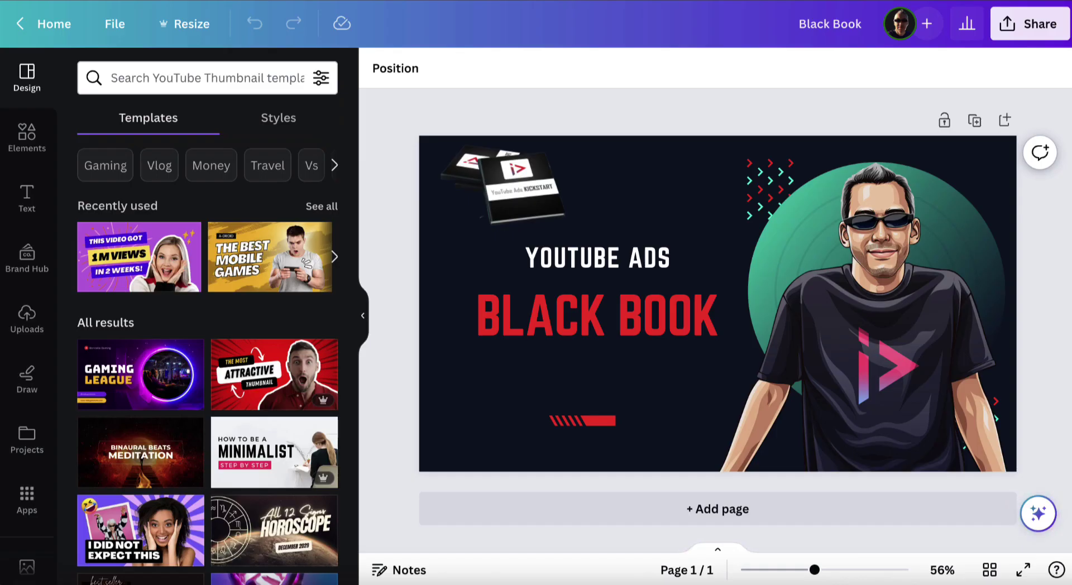
- Delete the top-left book image and replace the BLACK BOOK headline text with BEGINNERS
{"action": "left_click", "coordinate": [505, 183]}
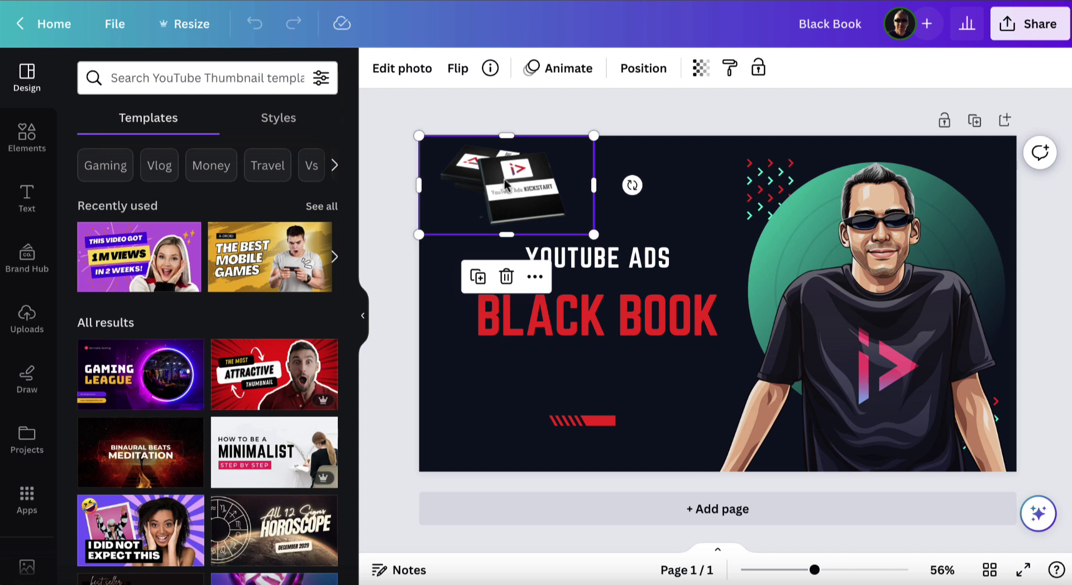
{"action": "key", "text": "Delete"}
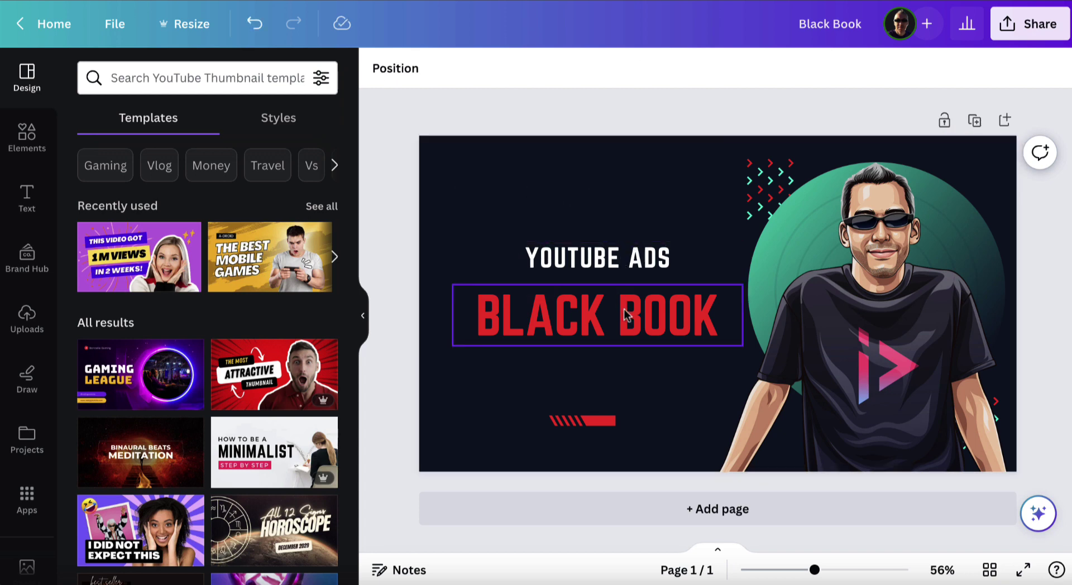
{"action": "left_click", "coordinate": [624, 312]}
{"action": "left_click_drag", "start_coordinate": [716, 318], "coordinate": [474, 318]}
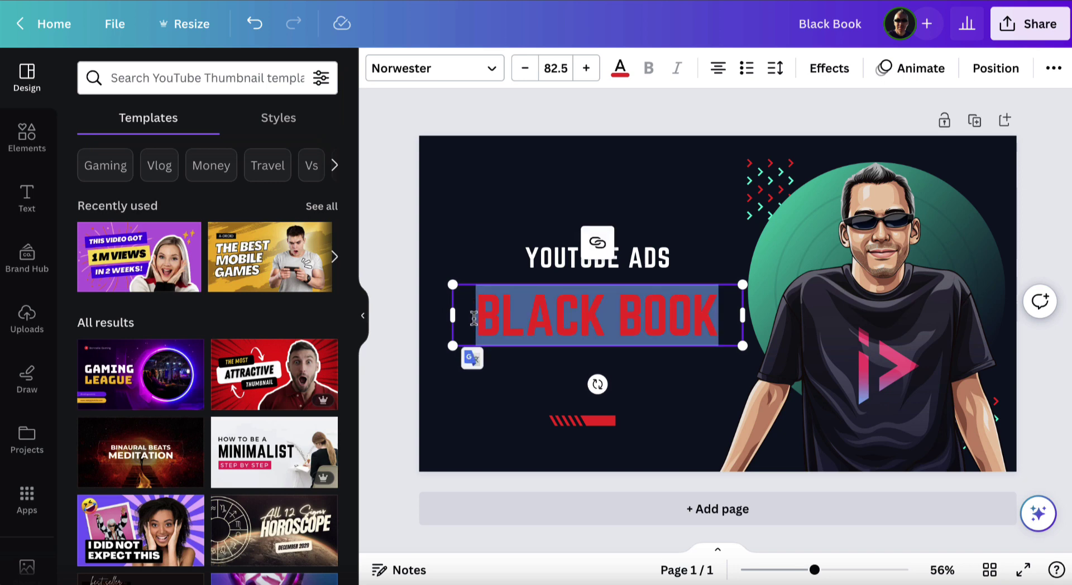
{"action": "type", "text": "BEGINNERS"}
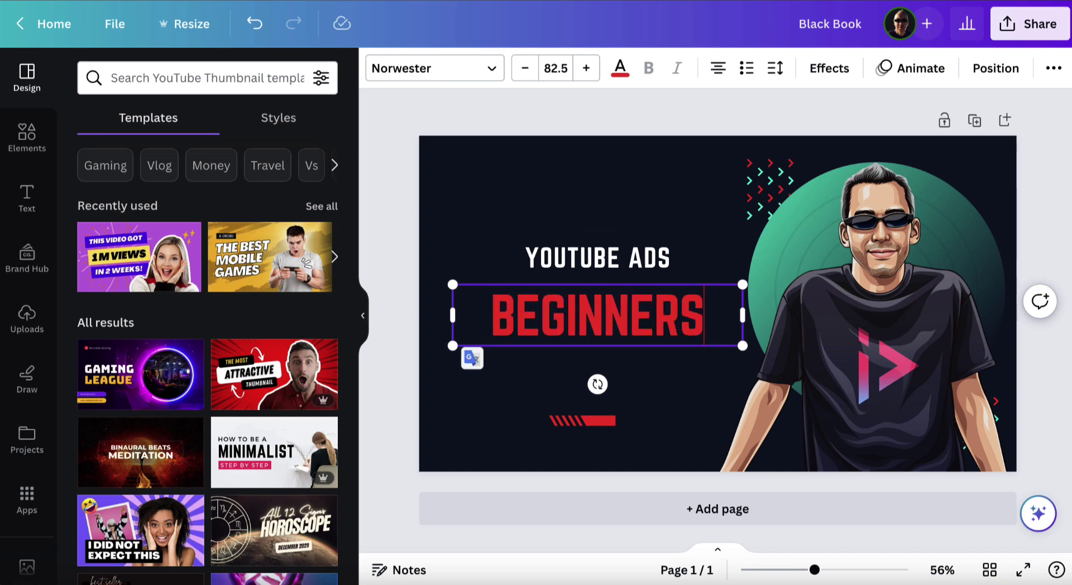
- Search Elements for 'tube' graphics and add the dark red YouTube play-button graphic
{"action": "left_click", "coordinate": [42, 135]}
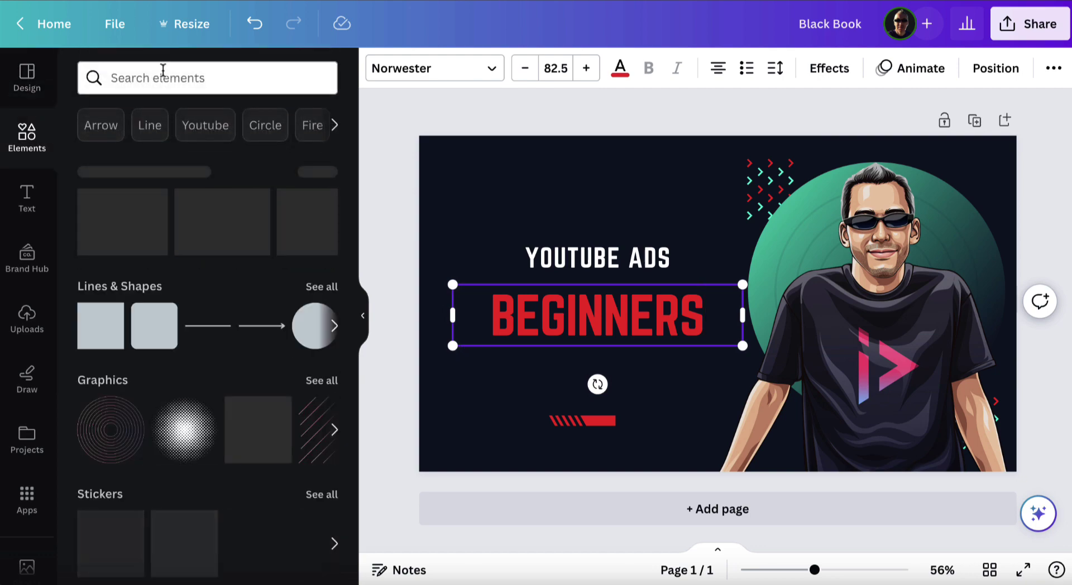
{"action": "left_click", "coordinate": [162, 72]}
{"action": "type", "text": "tube"}
{"action": "key", "text": "Return"}
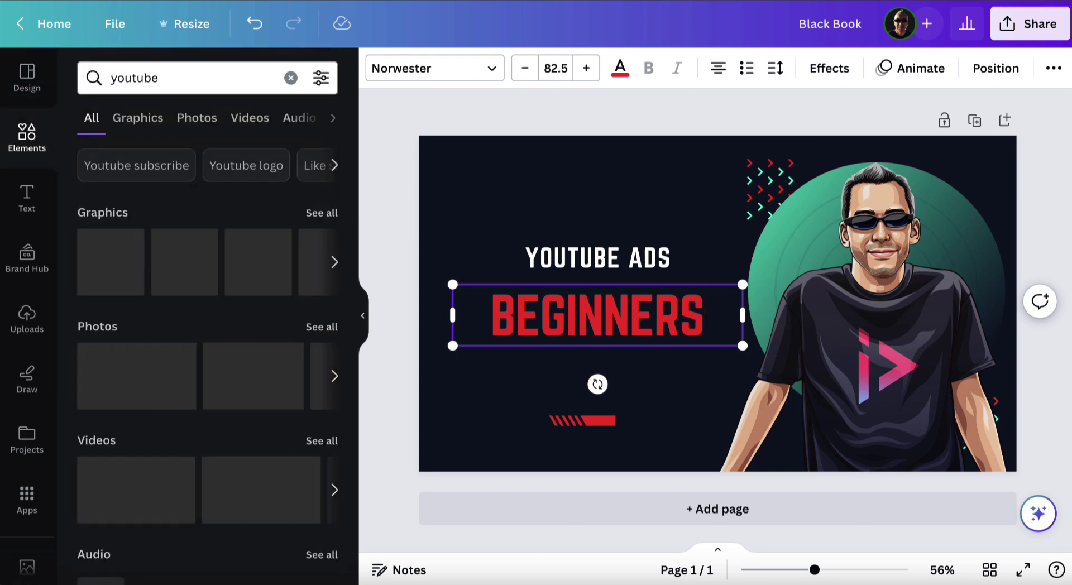
{"action": "left_click", "coordinate": [144, 119]}
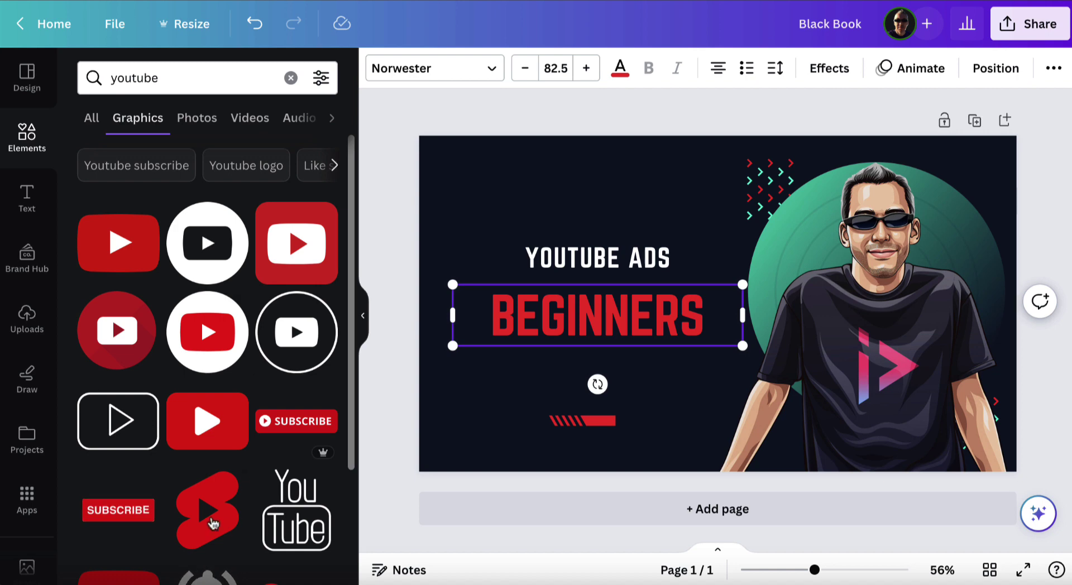
{"action": "scroll", "coordinate": [220, 519], "scroll_direction": "down", "scroll_amount": 3}
{"action": "scroll", "coordinate": [223, 525], "scroll_direction": "up", "scroll_amount": 2}
{"action": "scroll", "coordinate": [167, 514], "scroll_direction": "down", "scroll_amount": 5}
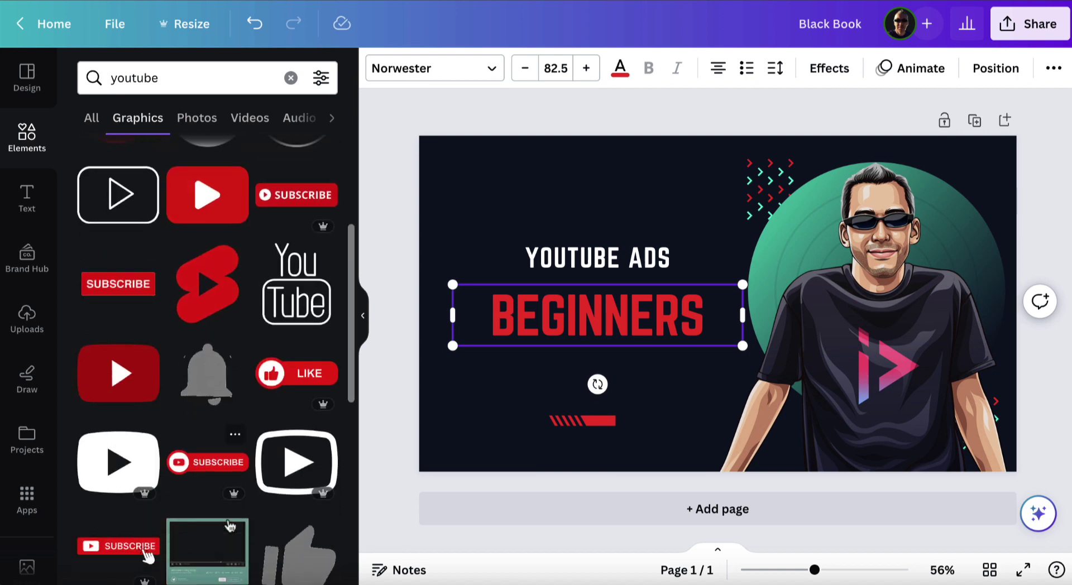
{"action": "scroll", "coordinate": [148, 539], "scroll_direction": "up", "scroll_amount": 1}
{"action": "left_click", "coordinate": [137, 369]}
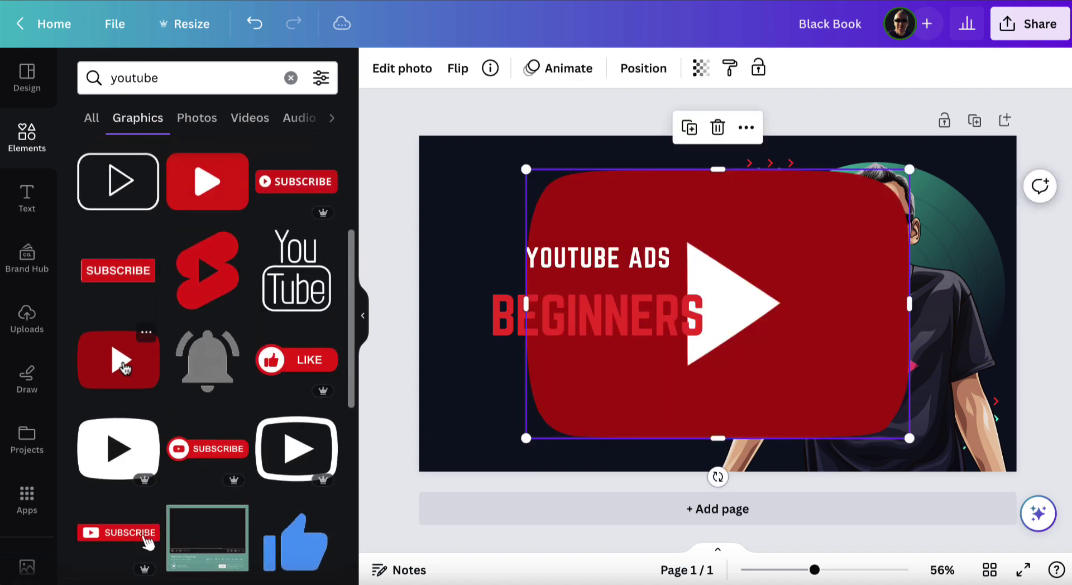
- Shrink the play-button to a small icon and place it in the top-left corner
{"action": "left_click_drag", "start_coordinate": [905, 434], "coordinate": [606, 223]}
{"action": "left_click_drag", "start_coordinate": [552, 196], "coordinate": [468, 176]}
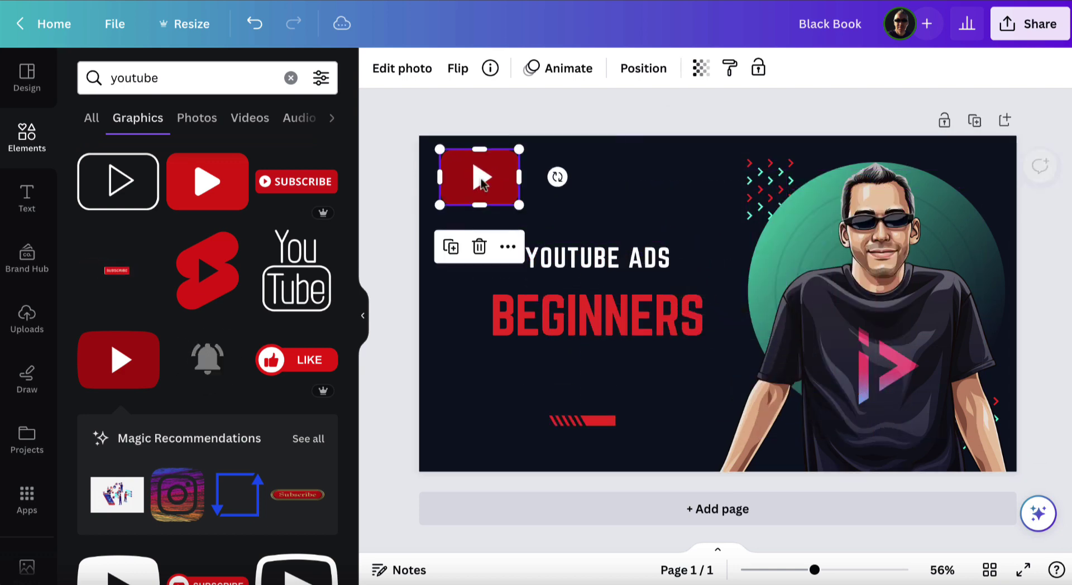
{"action": "left_click", "coordinate": [726, 458]}
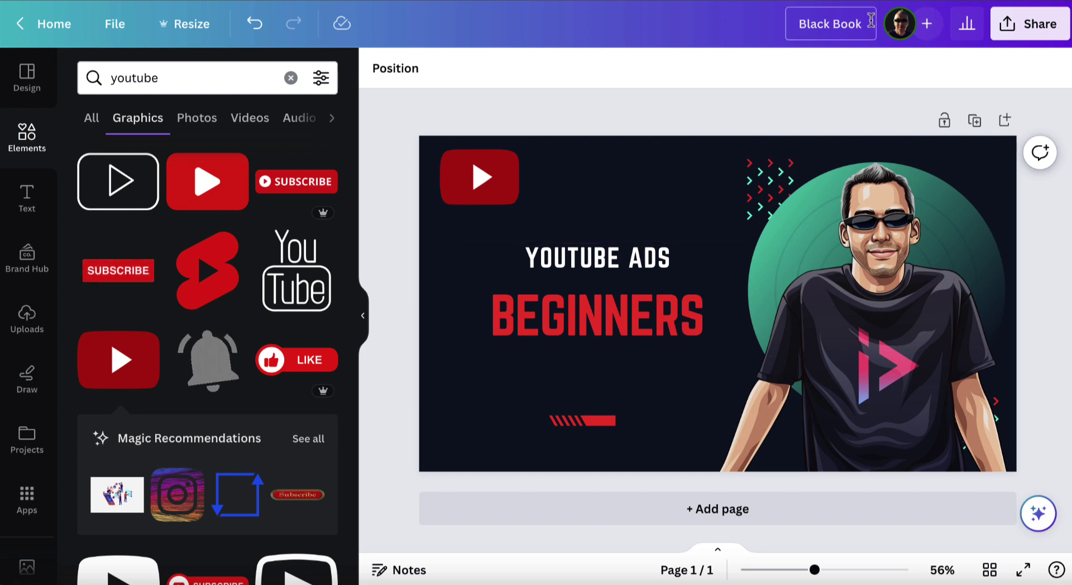
- Replace the design title 'Black Book' with 'YT tn'
{"action": "left_click", "coordinate": [796, 23]}
{"action": "type", "text": "Y"}
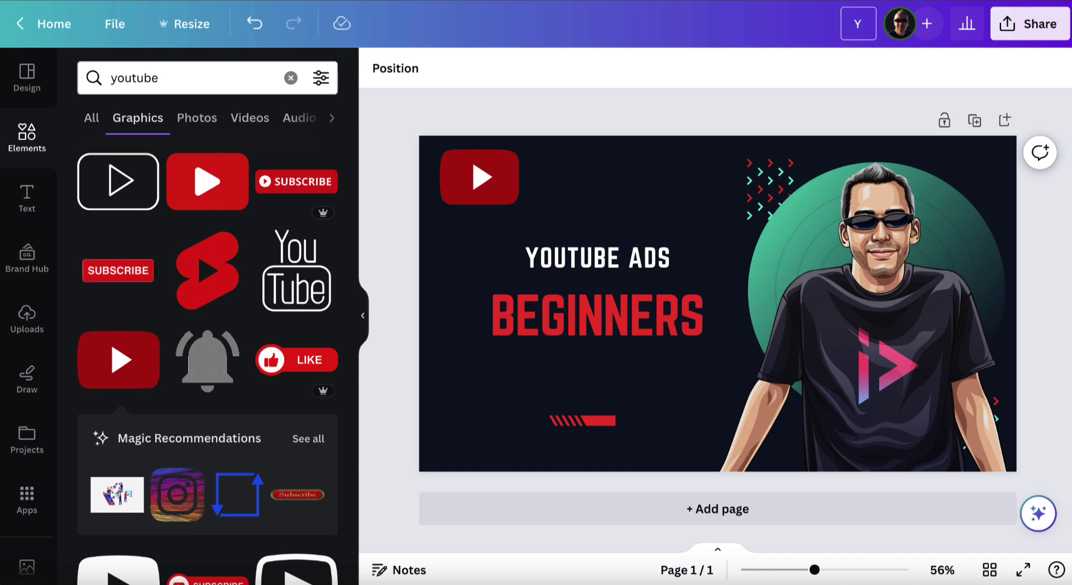
{"action": "type", "text": "T tn"}
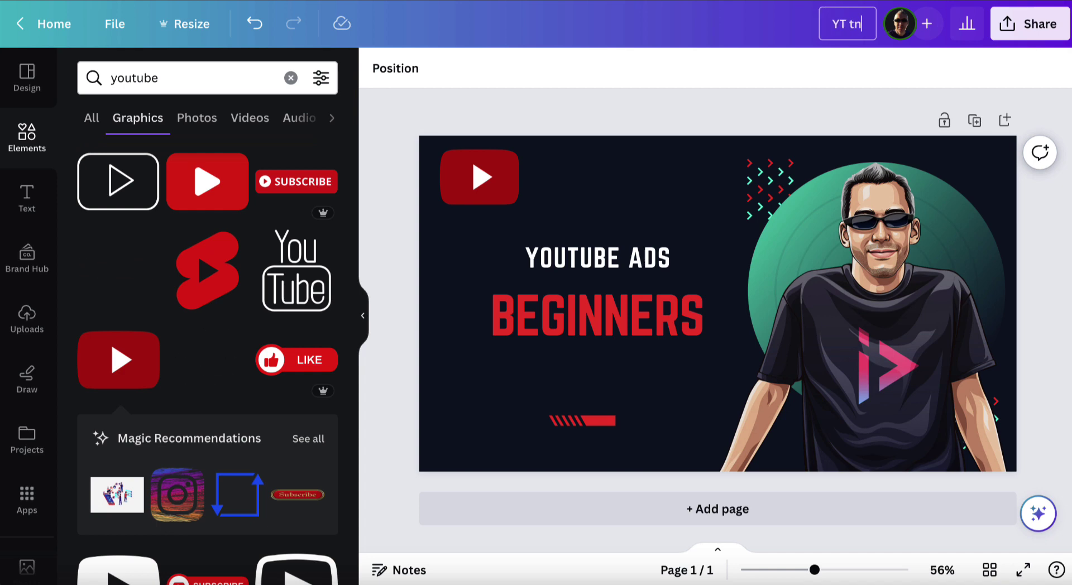